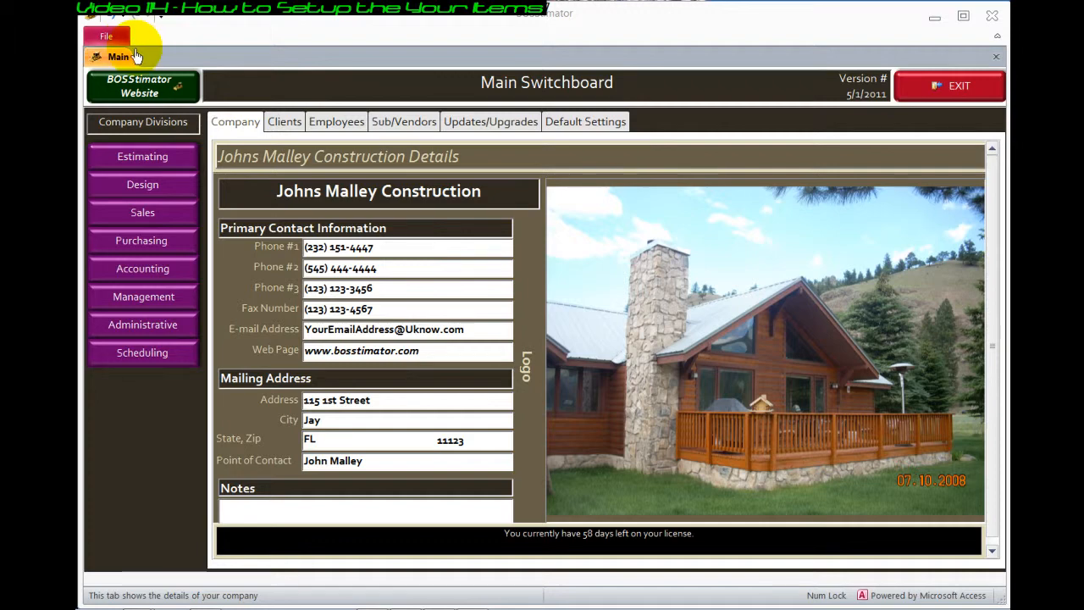
# Open the Estimating defaults, look through the units, categories and parameters, and bring up the default items list
pyautogui.click(124, 163)
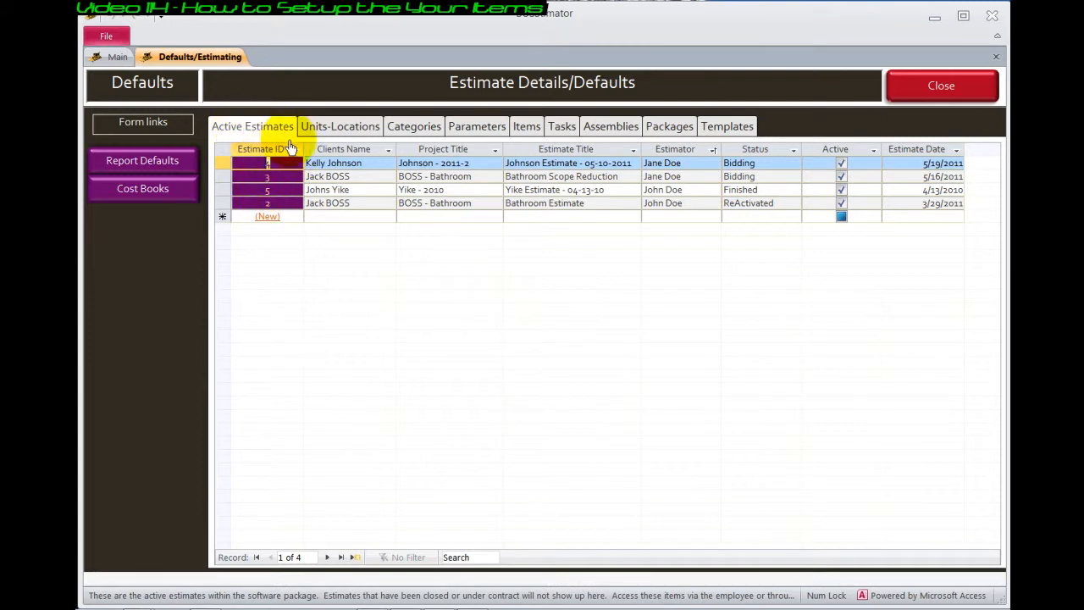
pyautogui.click(321, 127)
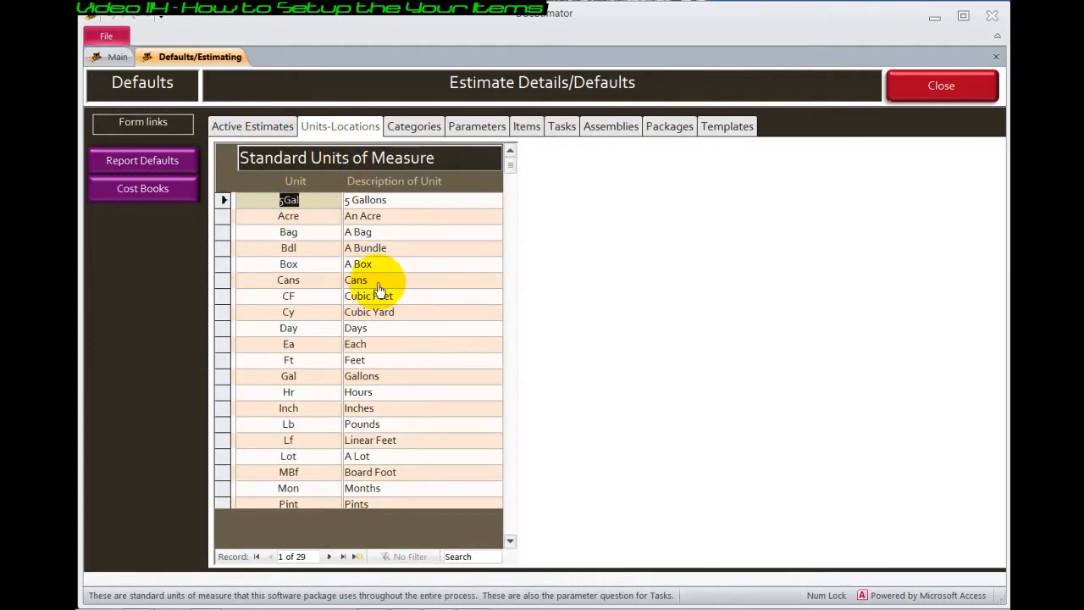
pyautogui.click(414, 126)
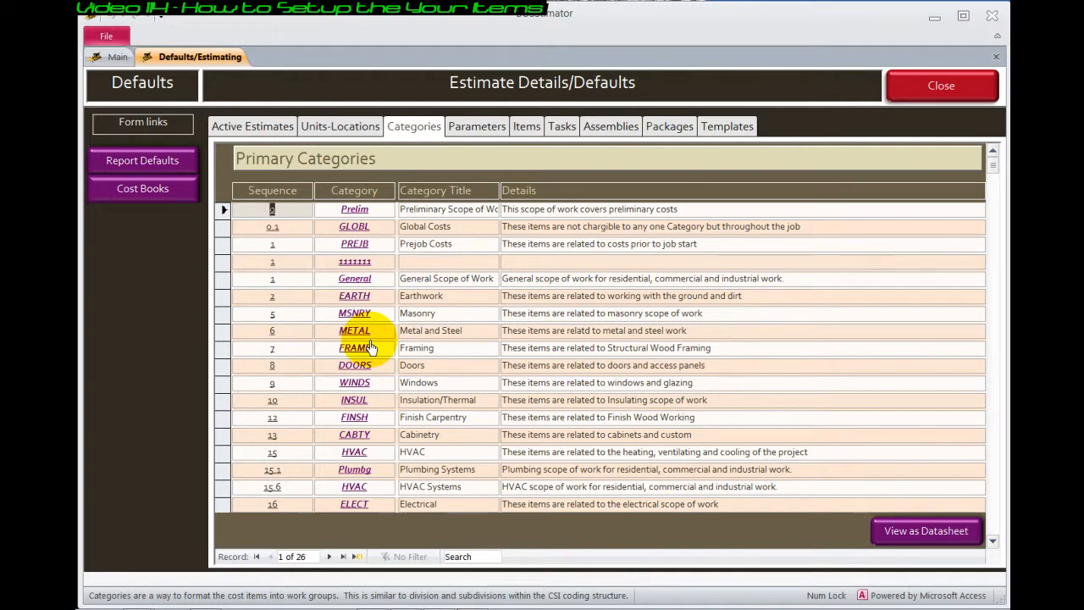
pyautogui.click(465, 137)
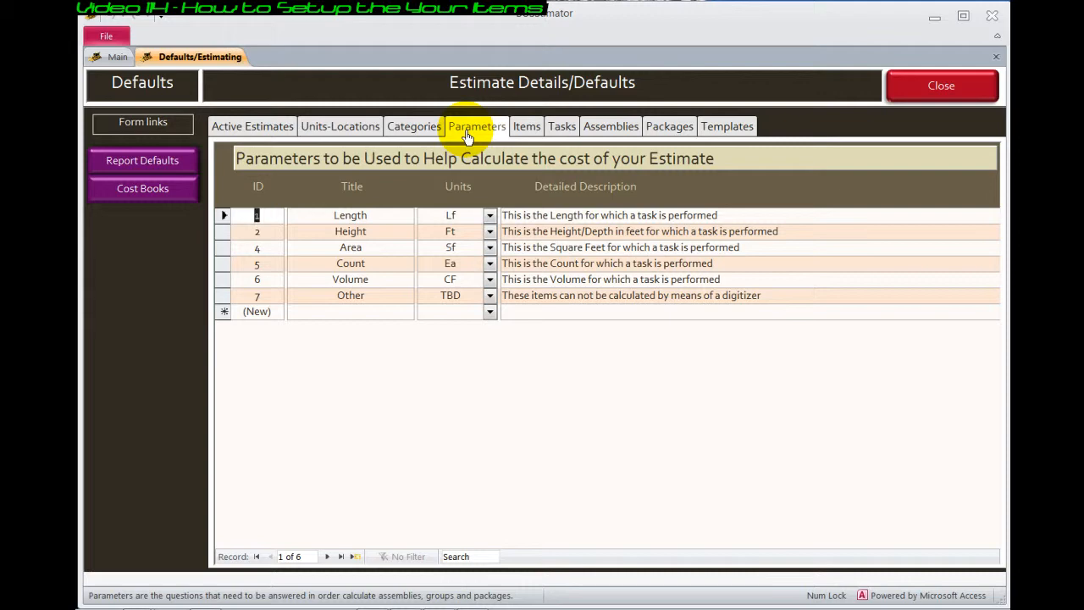
pyautogui.click(525, 132)
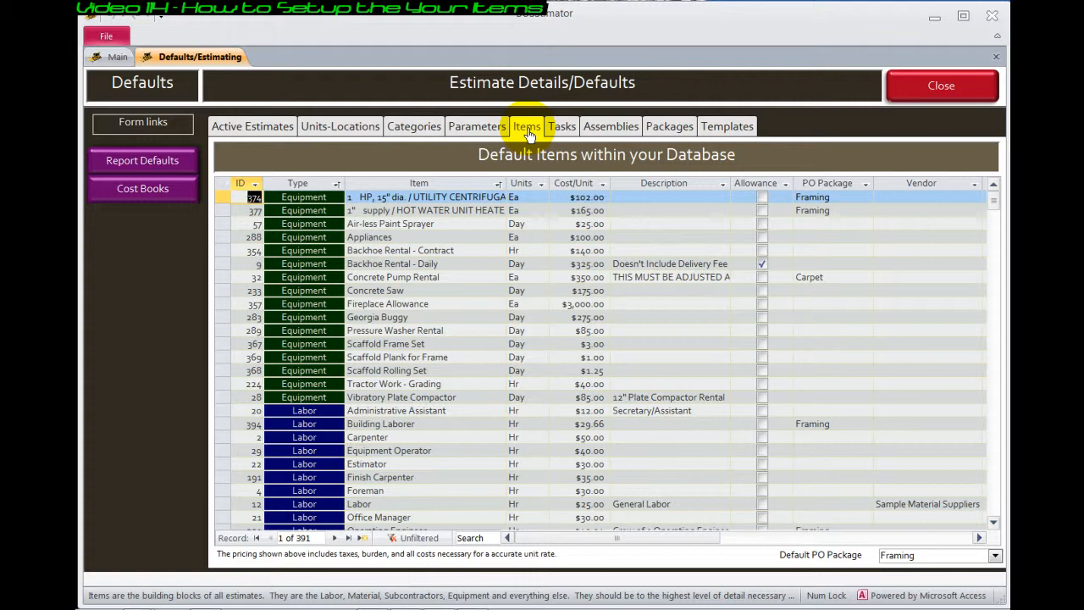
pyautogui.click(455, 251)
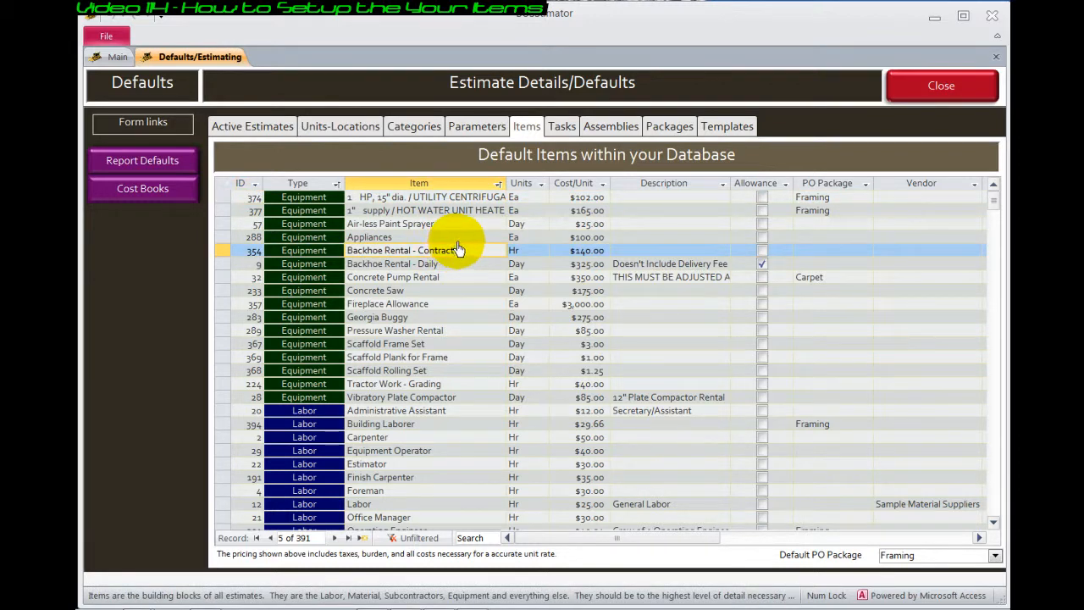
pyautogui.click(453, 239)
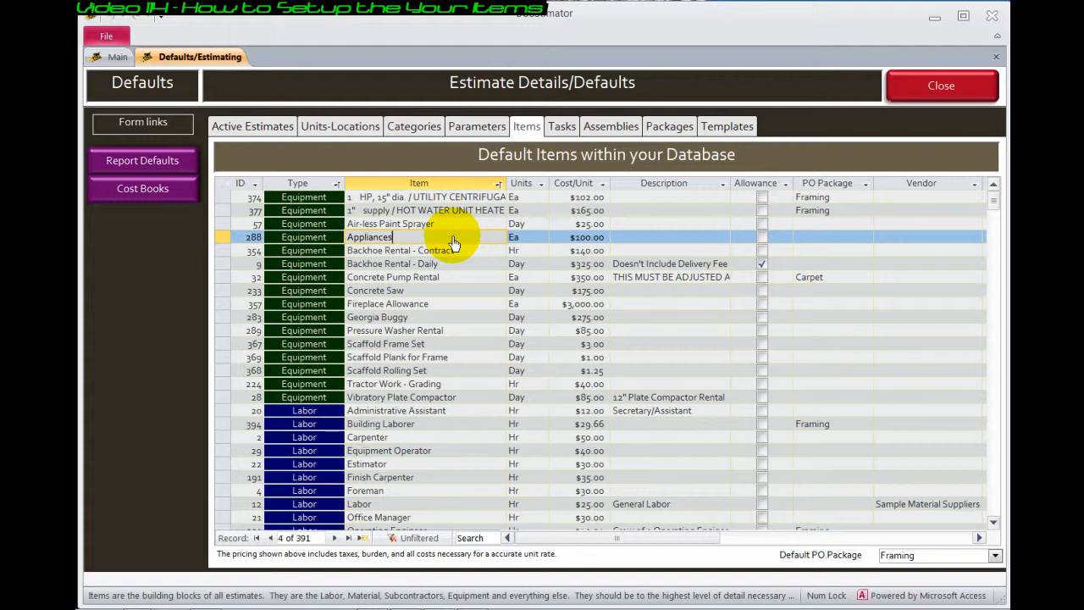
# Search the default items for "osb" and select the OSB Sheathing 7/16" x 4' x 8' entry
pyautogui.click(481, 540)
pyautogui.write('osb')
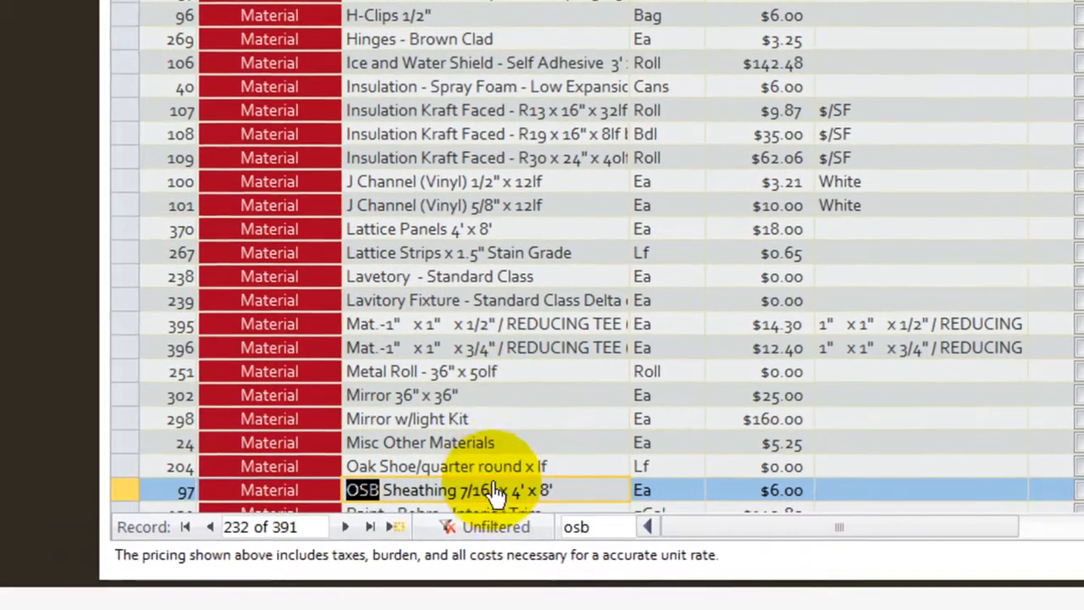
pyautogui.click(470, 501)
pyautogui.scroll(-2, 505, 498)
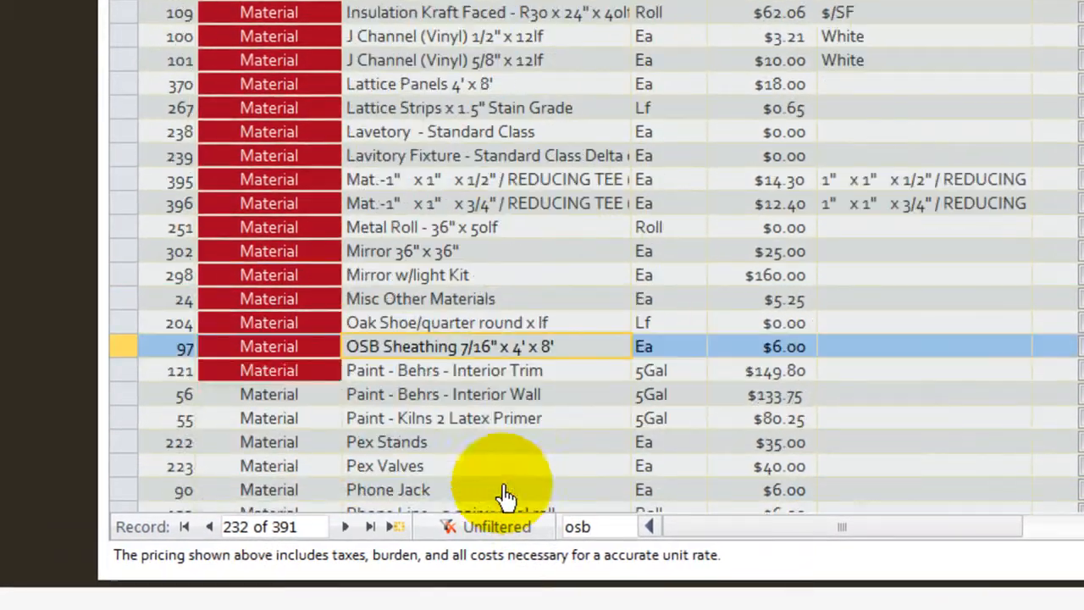
# Set the OSB sheathing's cost per unit to $11.25 and accept overwriting the unit rate
pyautogui.click(729, 358)
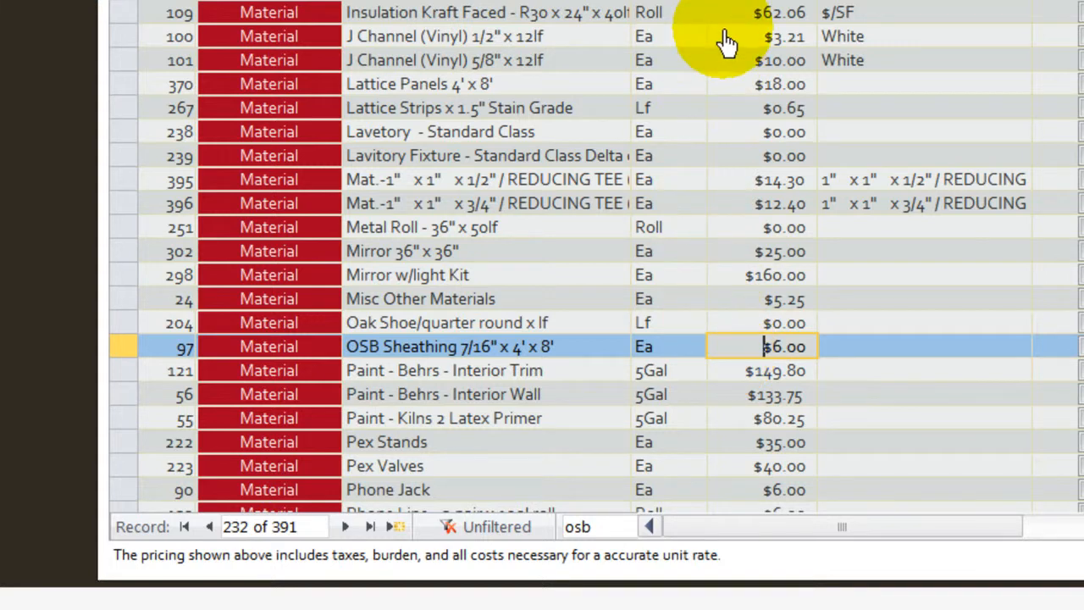
pyautogui.click(771, 346)
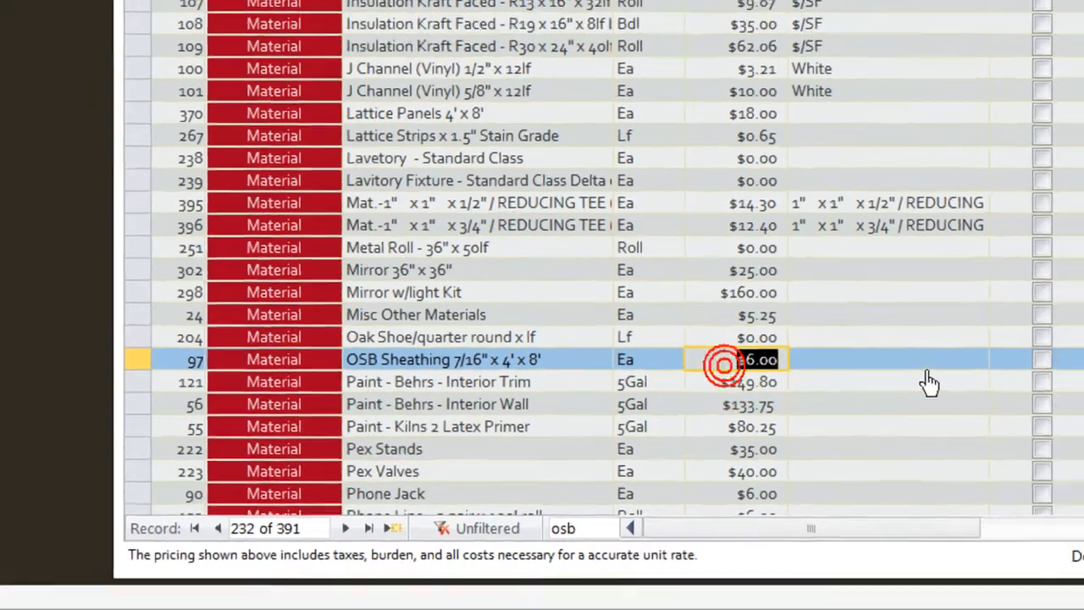
pyautogui.write('11.25')
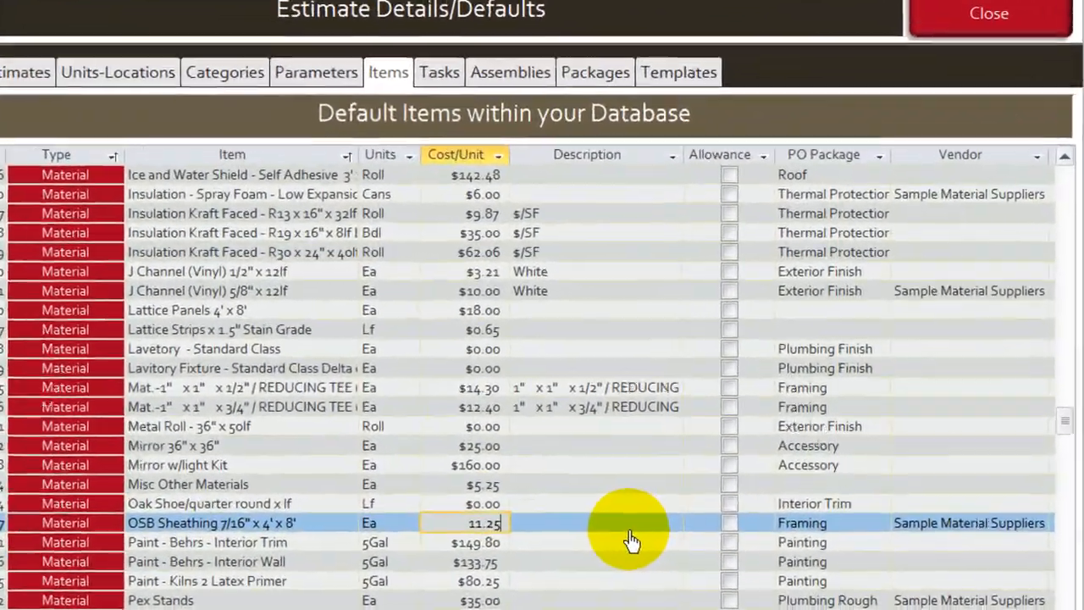
pyautogui.press('Return')
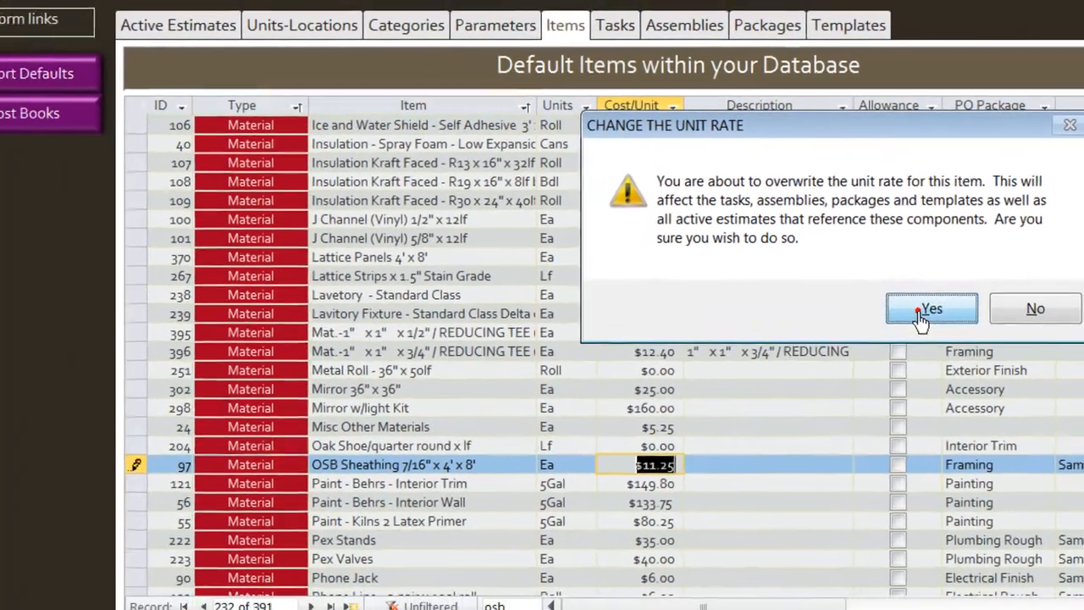
pyautogui.click(822, 377)
pyautogui.click(677, 441)
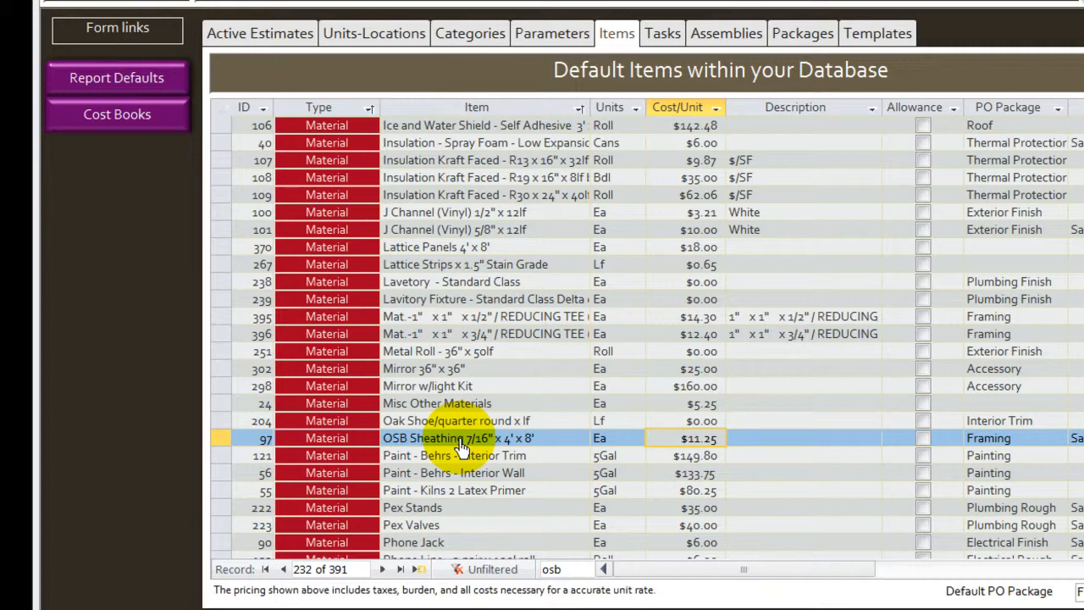
# Set the Finish Carpenter labor item's cost per unit to $32.00 and accept overwriting the unit rate
pyautogui.click(462, 445)
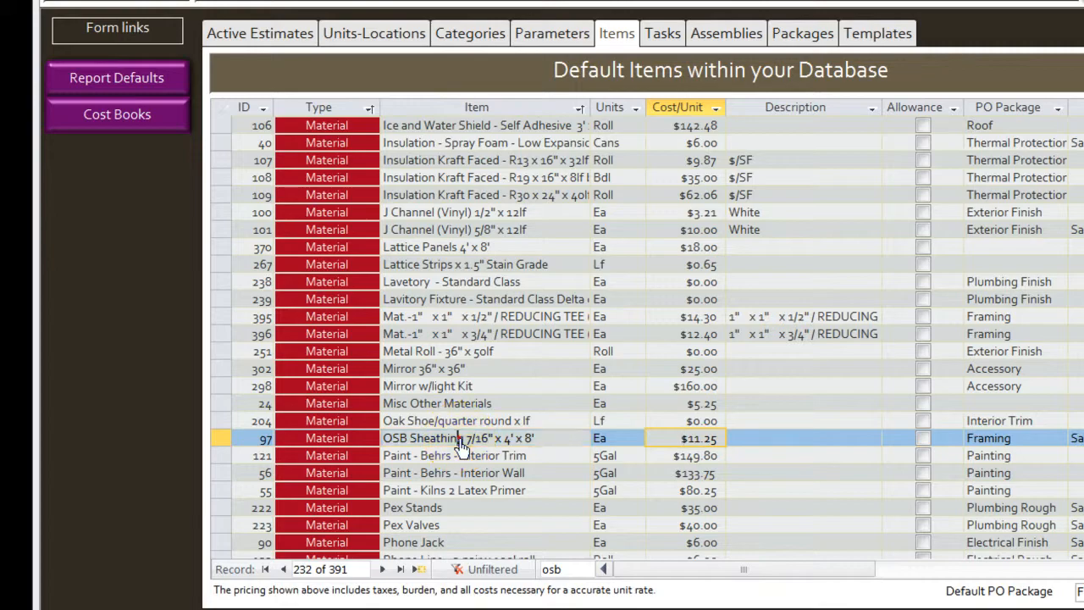
pyautogui.scroll(15, 461, 445)
pyautogui.scroll(15, 462, 444)
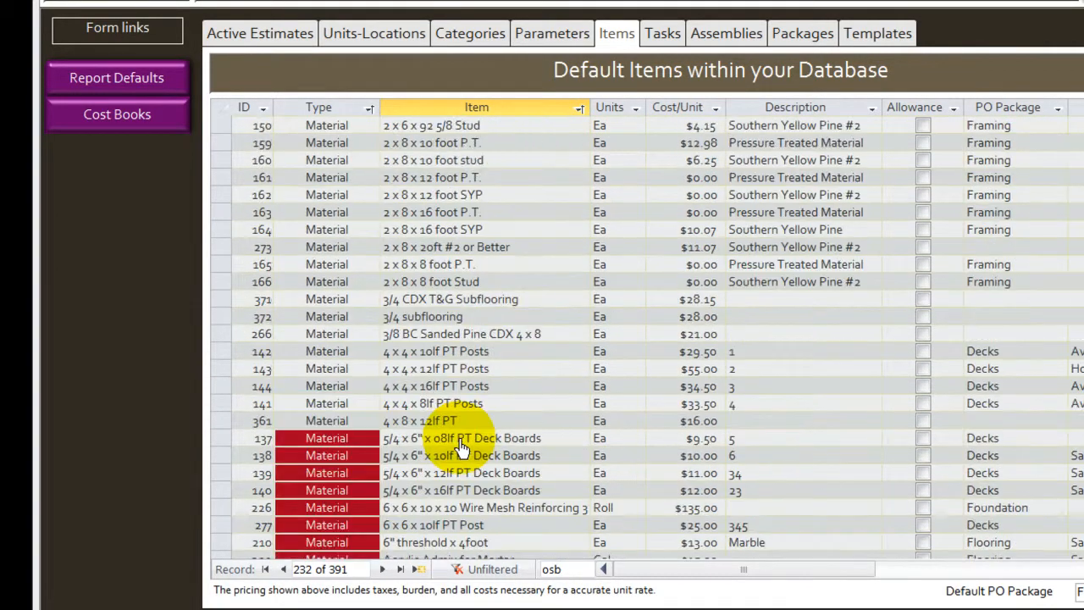
pyautogui.scroll(10, 461, 339)
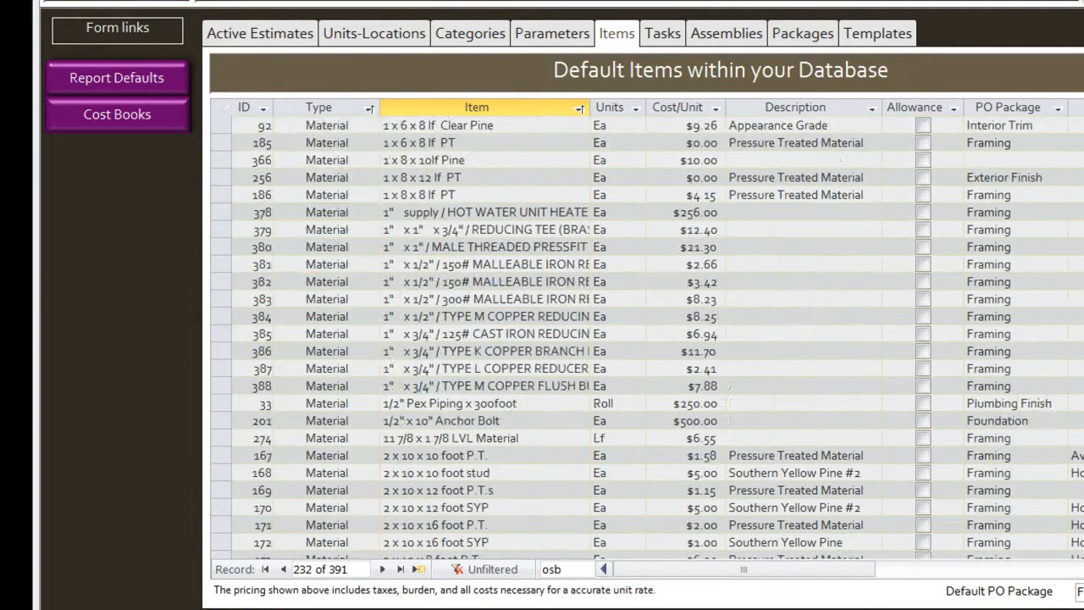
pyautogui.click(522, 281)
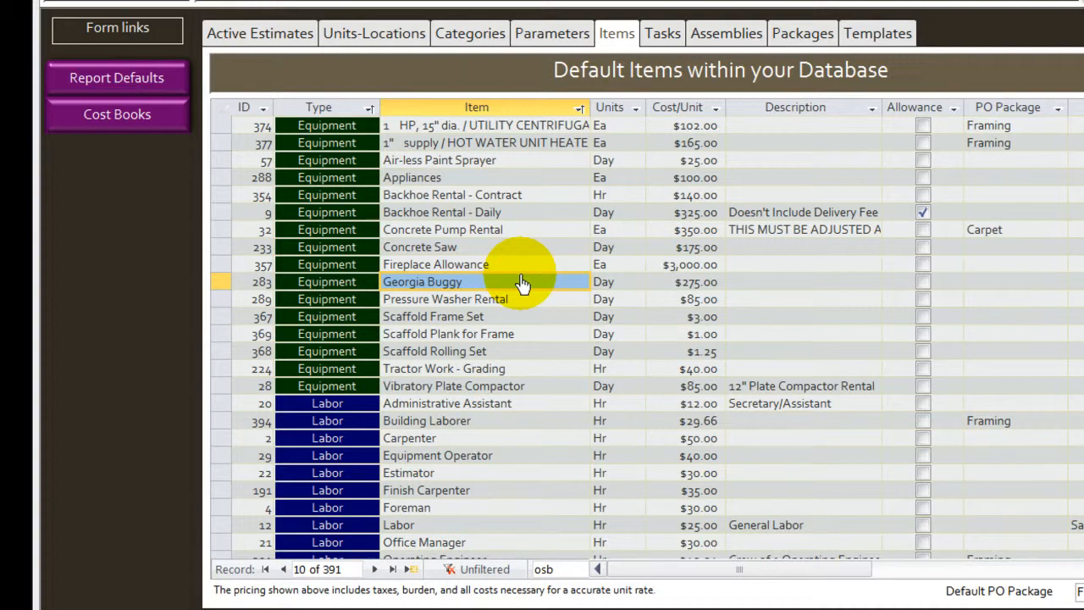
pyautogui.scroll(-5, 520, 284)
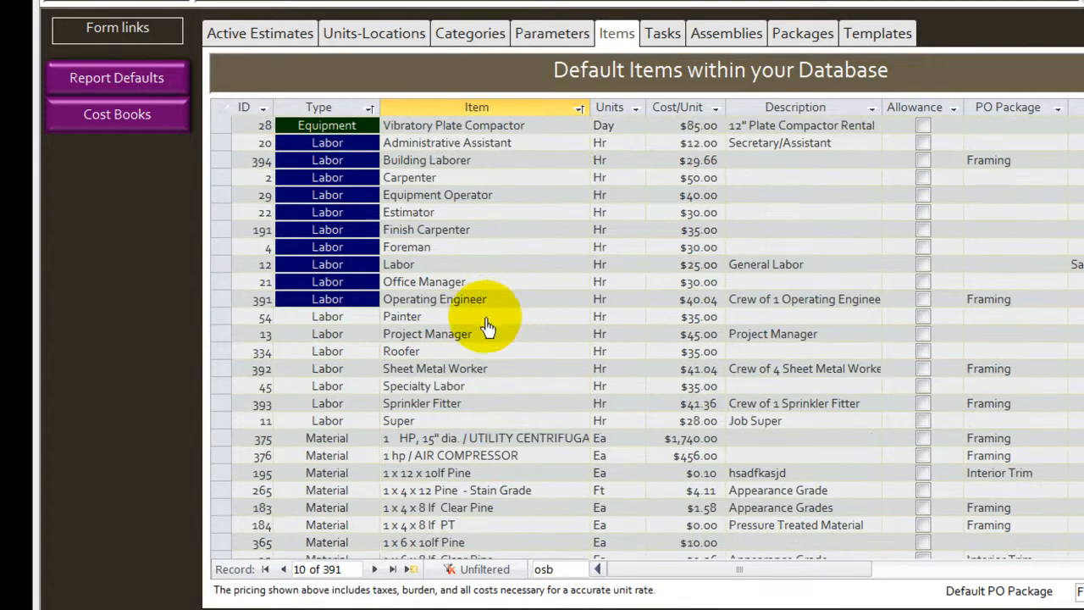
pyautogui.click(500, 209)
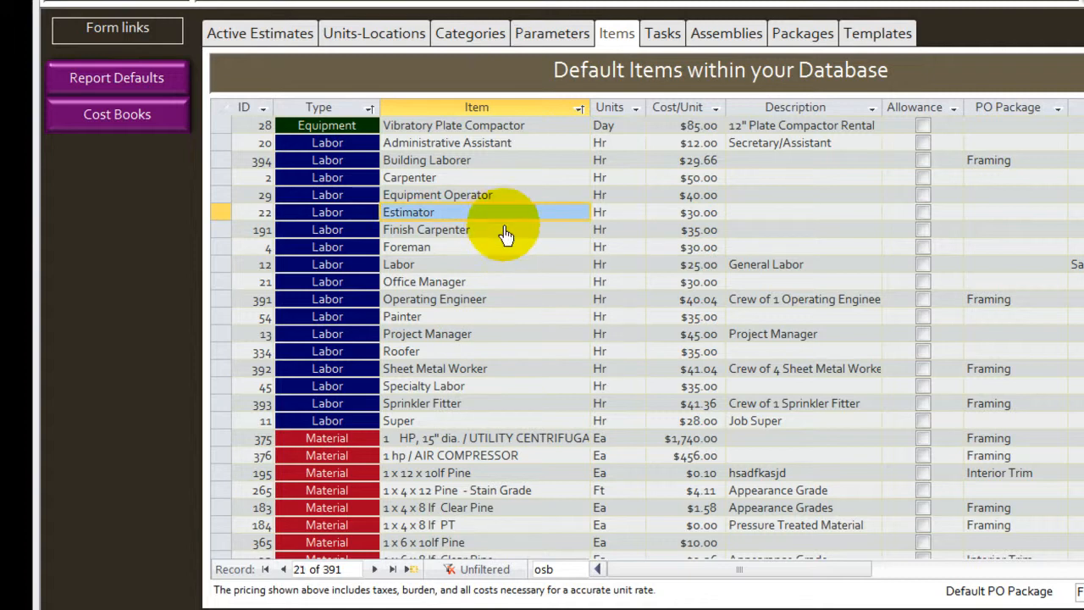
pyautogui.click(689, 235)
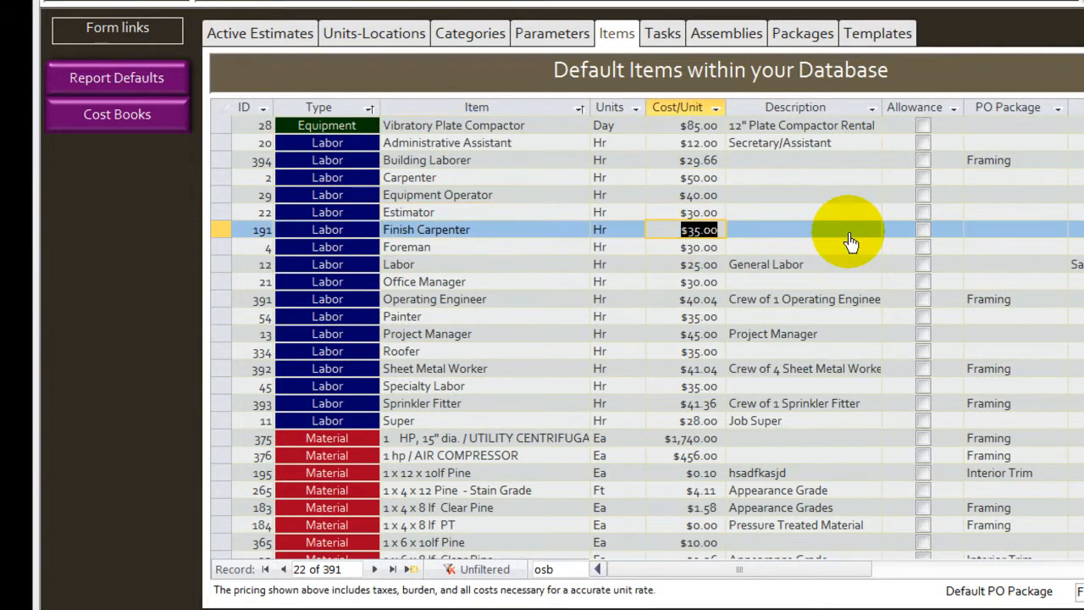
pyautogui.write('32')
pyautogui.press('Return')
pyautogui.click(932, 293)
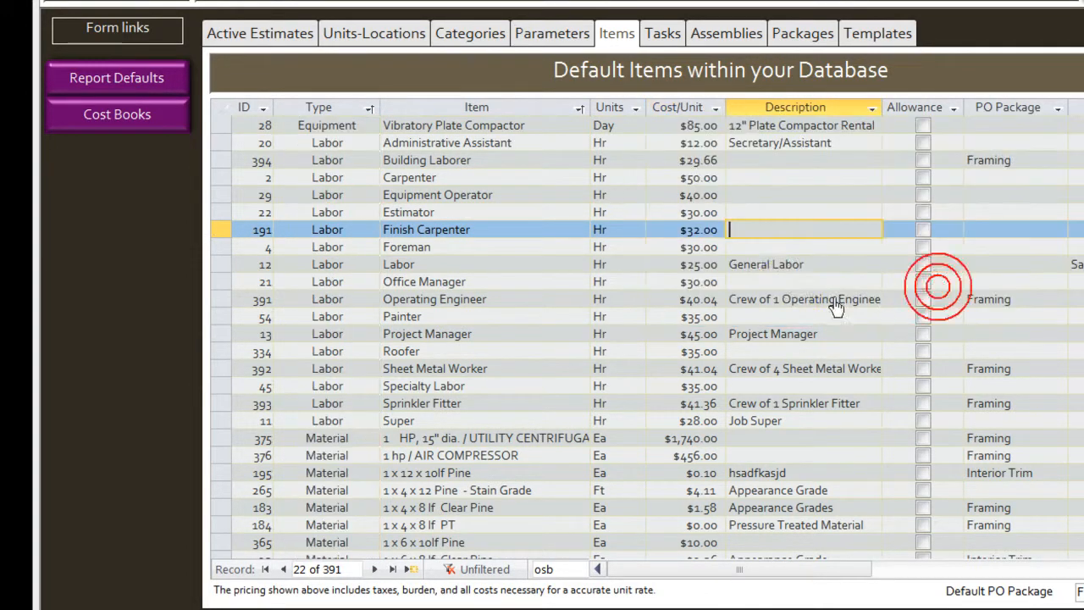
# Change the Finish Carpenter's cost per unit to $33.00 and accept overwriting the unit rate
pyautogui.click(670, 229)
pyautogui.write('35')
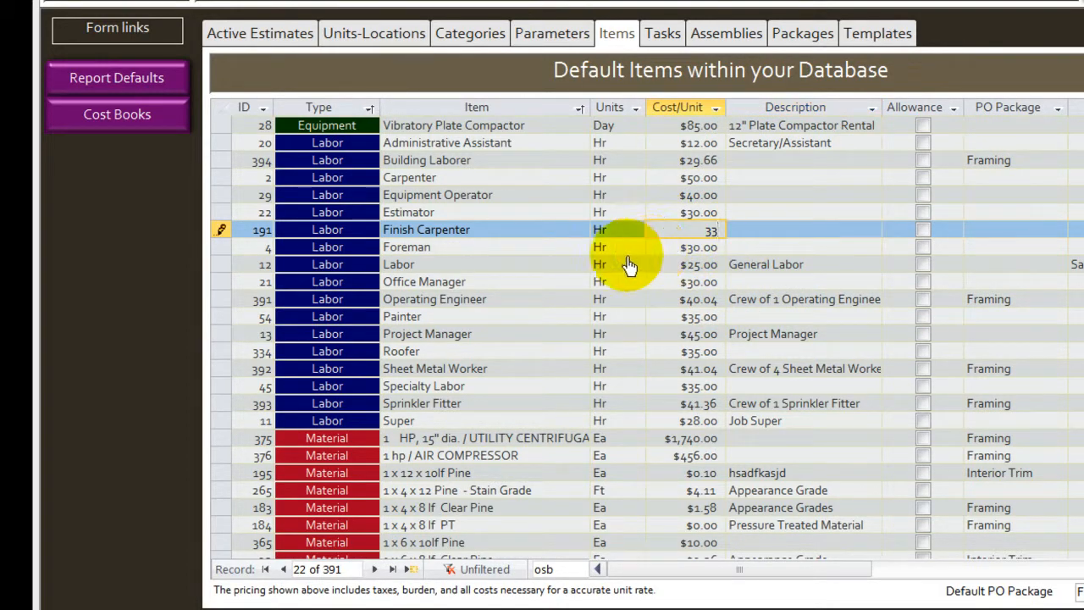
pyautogui.press('Return')
pyautogui.click(936, 295)
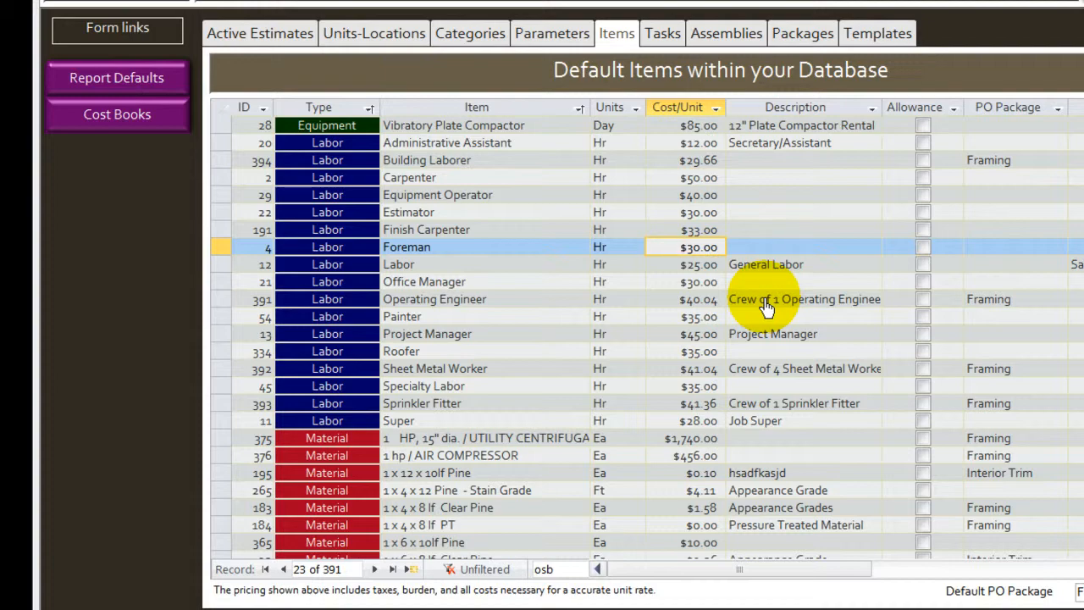
# Review the equipment, labor and material entries throughout the default items list
pyautogui.scroll(5, 765, 310)
pyautogui.scroll(-6, 449, 241)
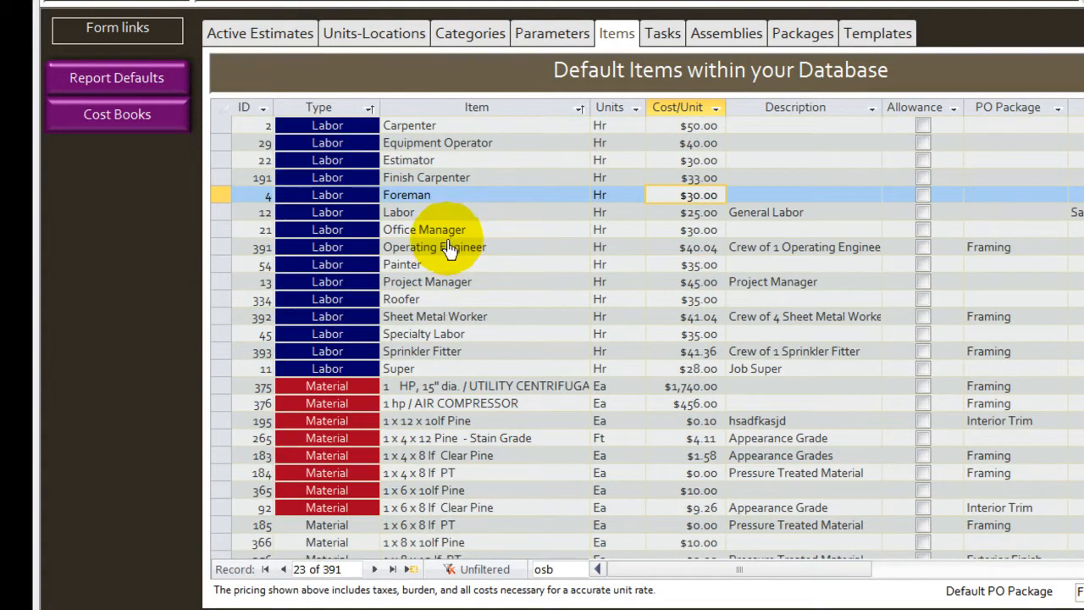
pyautogui.scroll(-20, 449, 246)
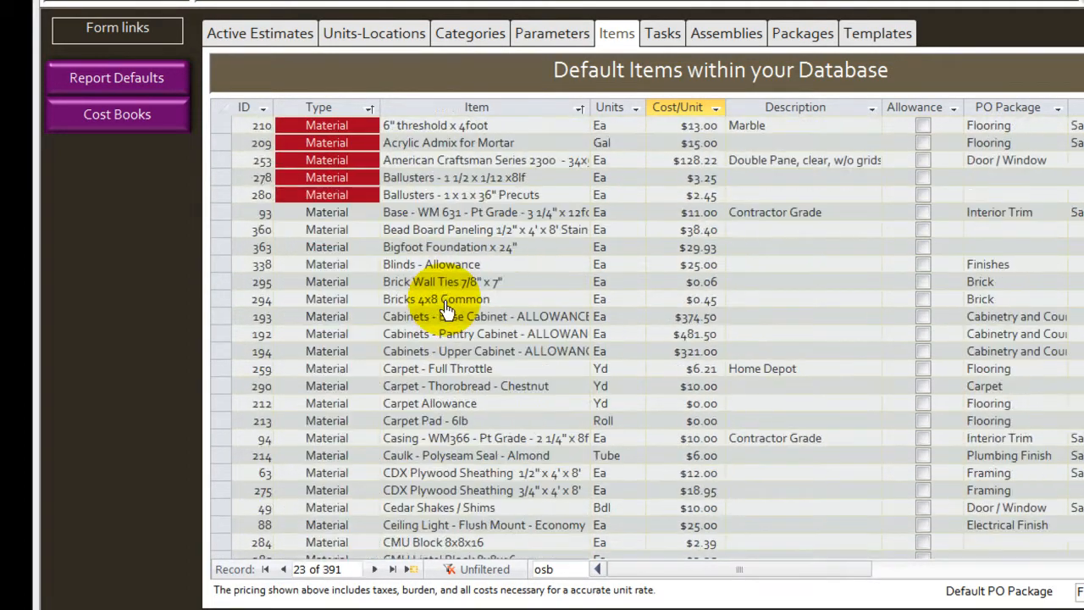
pyautogui.scroll(-20, 446, 310)
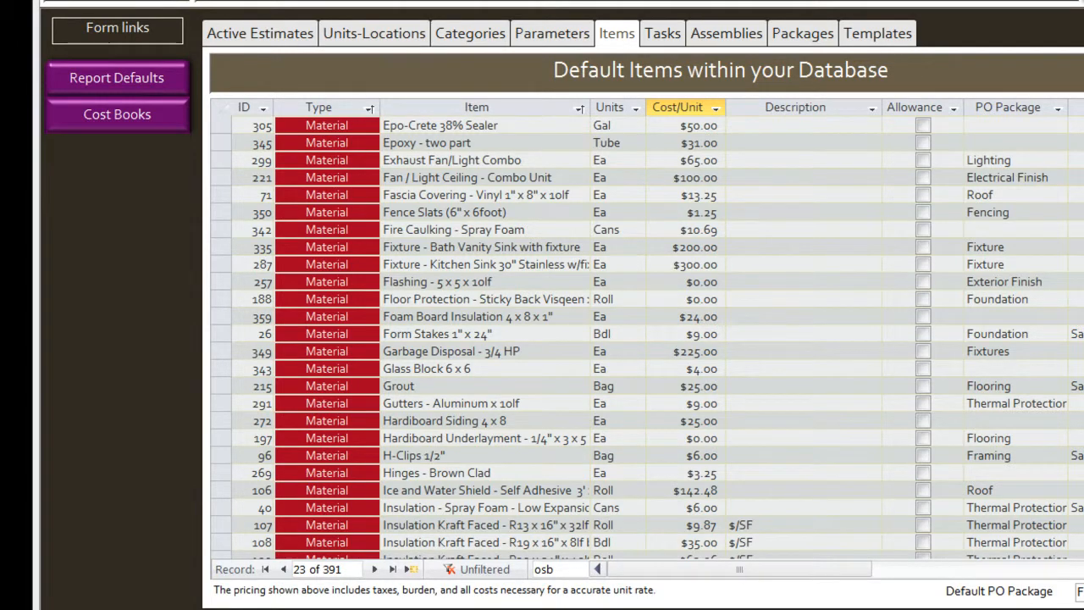
pyautogui.scroll(20, 658, 339)
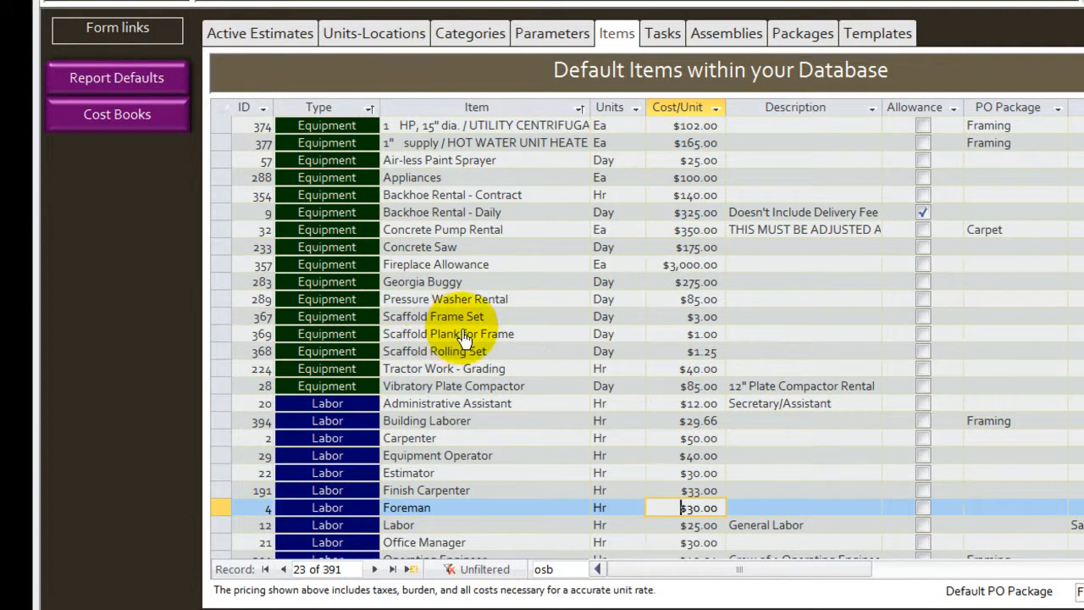
pyautogui.click(449, 405)
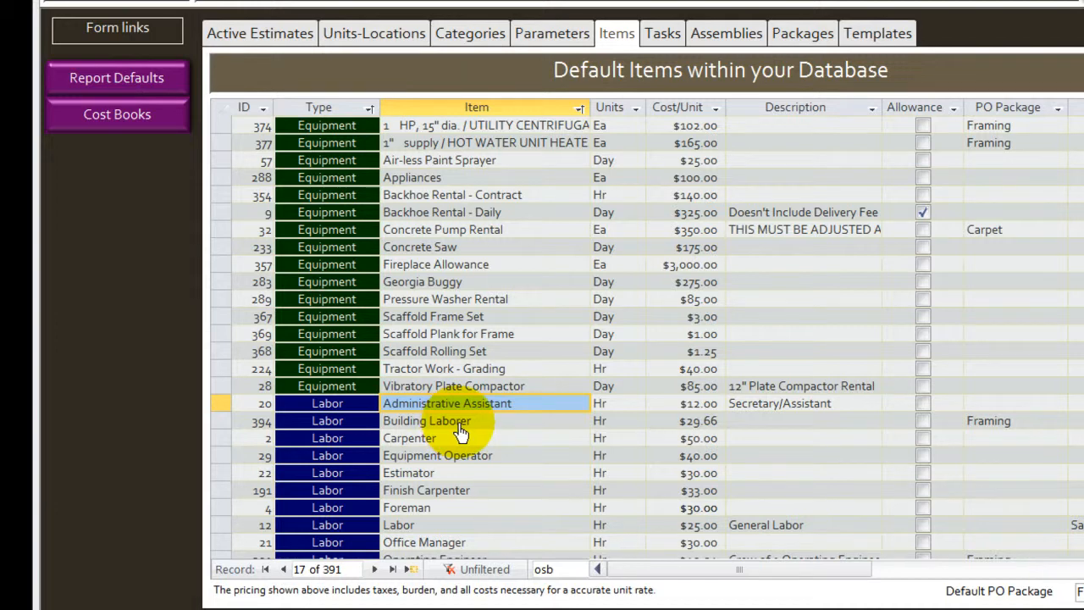
pyautogui.click(458, 432)
pyautogui.scroll(-1, 464, 432)
pyautogui.scroll(-1, 464, 432)
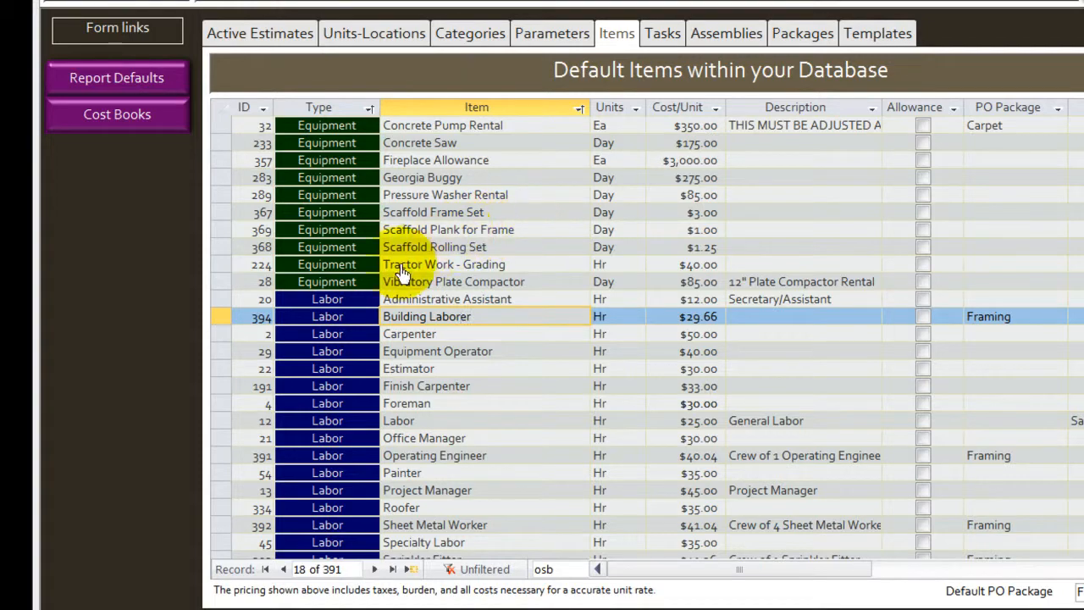
pyautogui.scroll(-4, 504, 317)
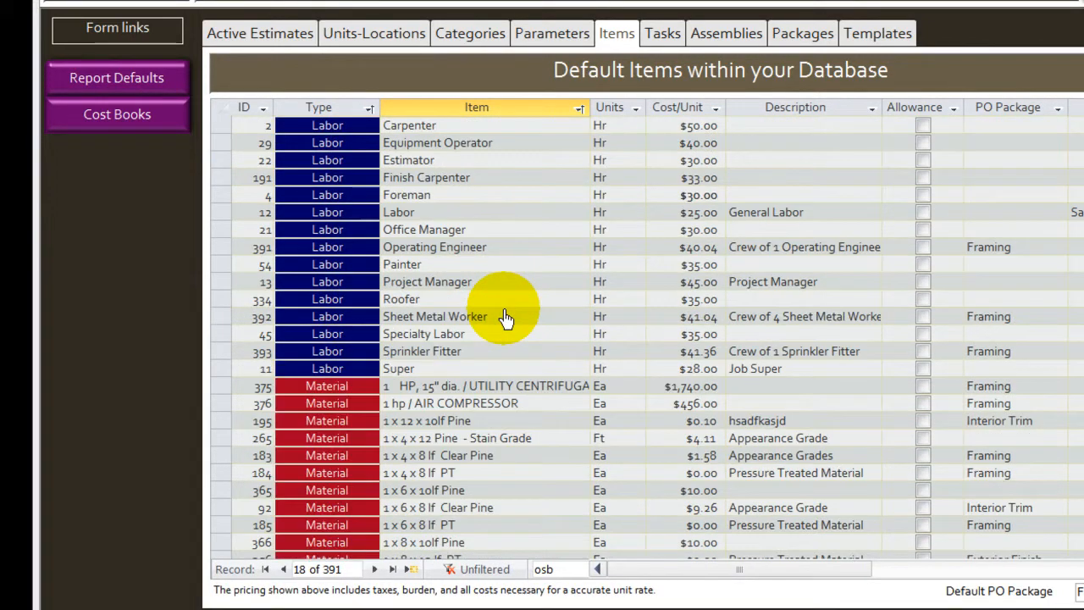